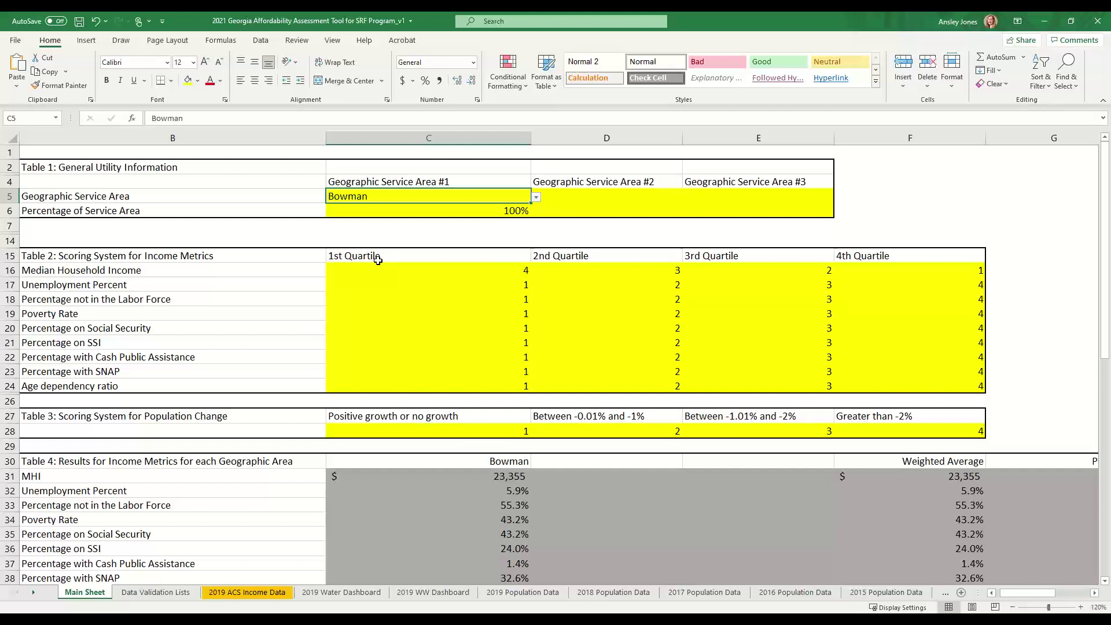
# - Examine the income and population scoring systems in Tables 2 and 3 and the statewide quartiles in Table 7
pyautogui.moveTo(136, 255); pyautogui.dragTo(149, 417)
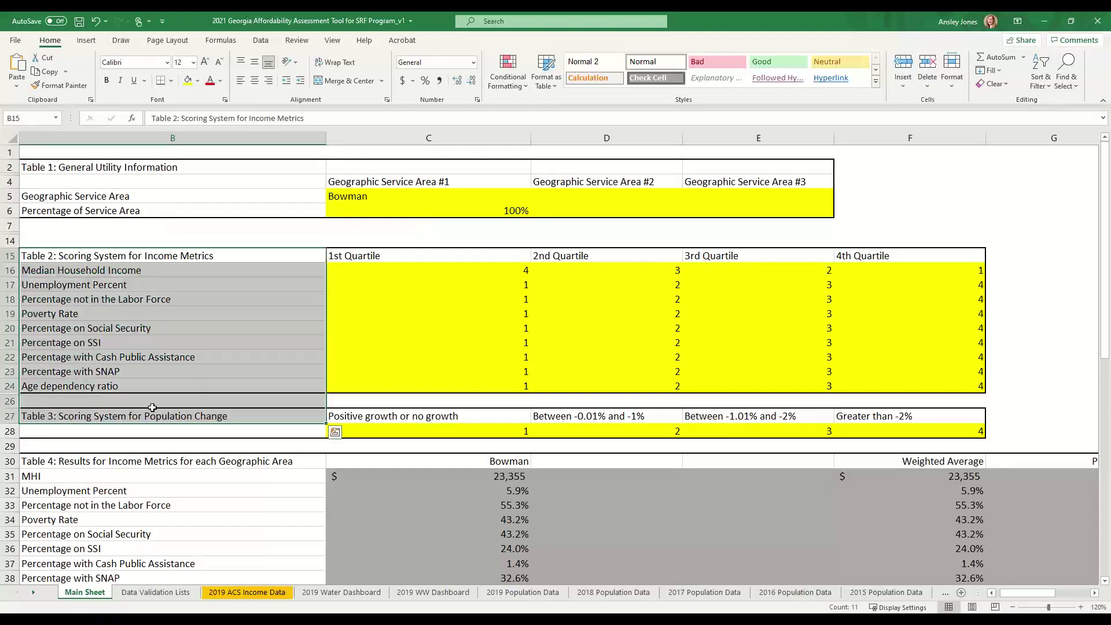
pyautogui.click(190, 234)
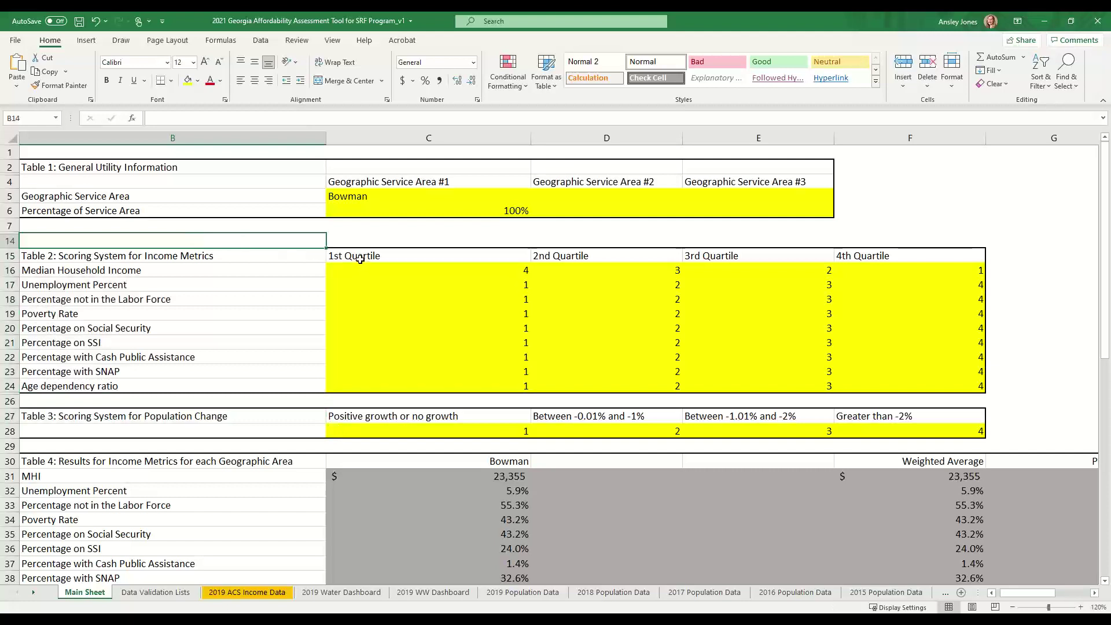
pyautogui.moveTo(371, 269); pyautogui.dragTo(925, 383)
pyautogui.click(1057, 384)
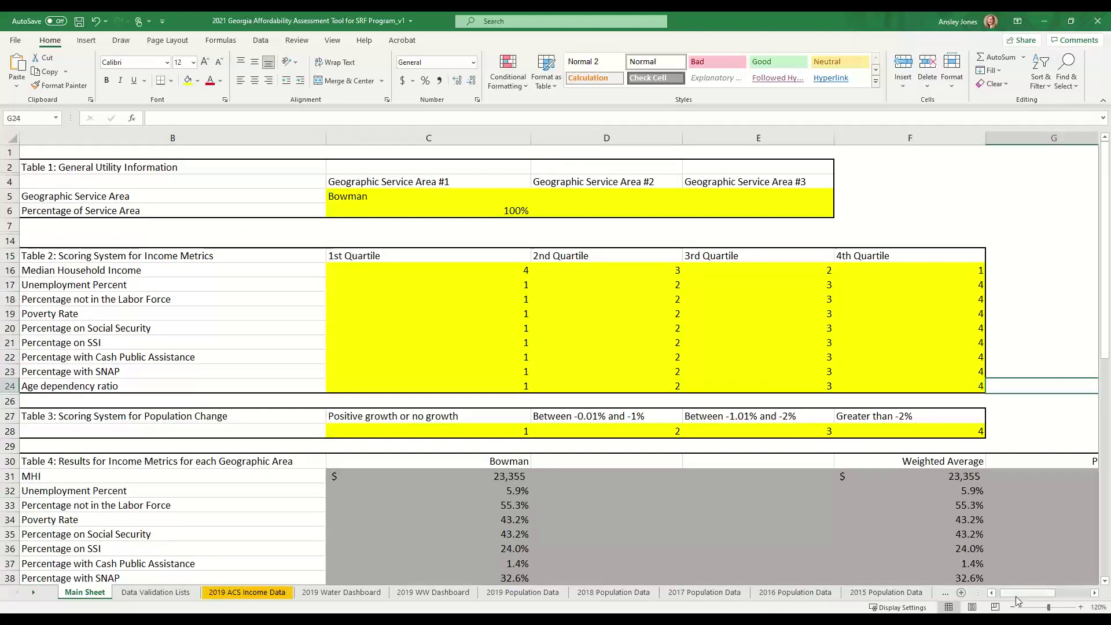
pyautogui.moveTo(1016, 593); pyautogui.dragTo(1048, 594)
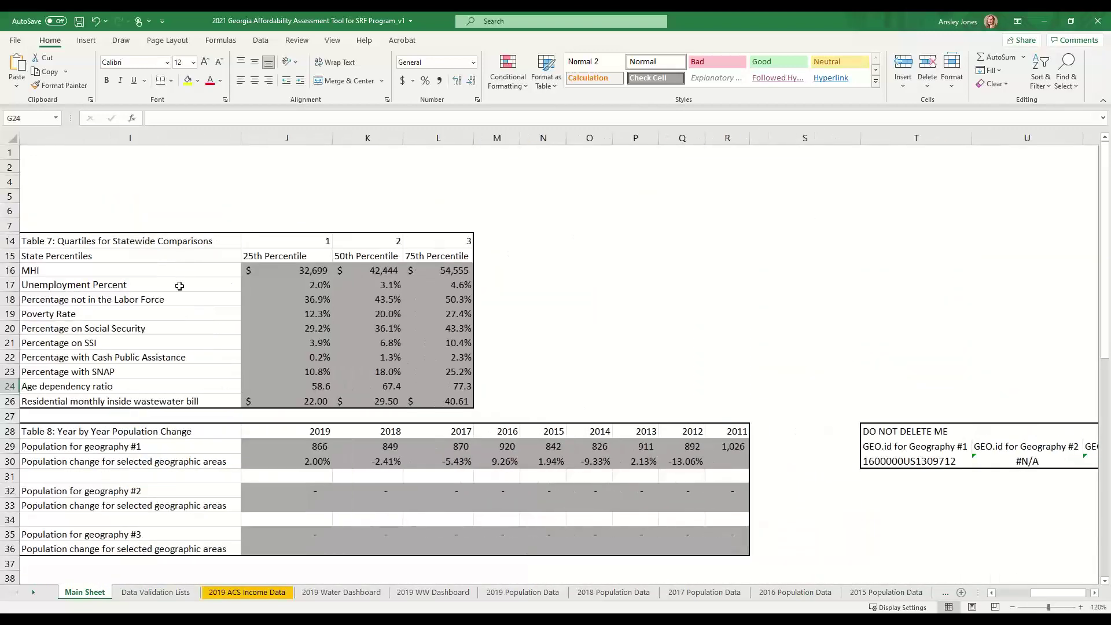
pyautogui.click(113, 242)
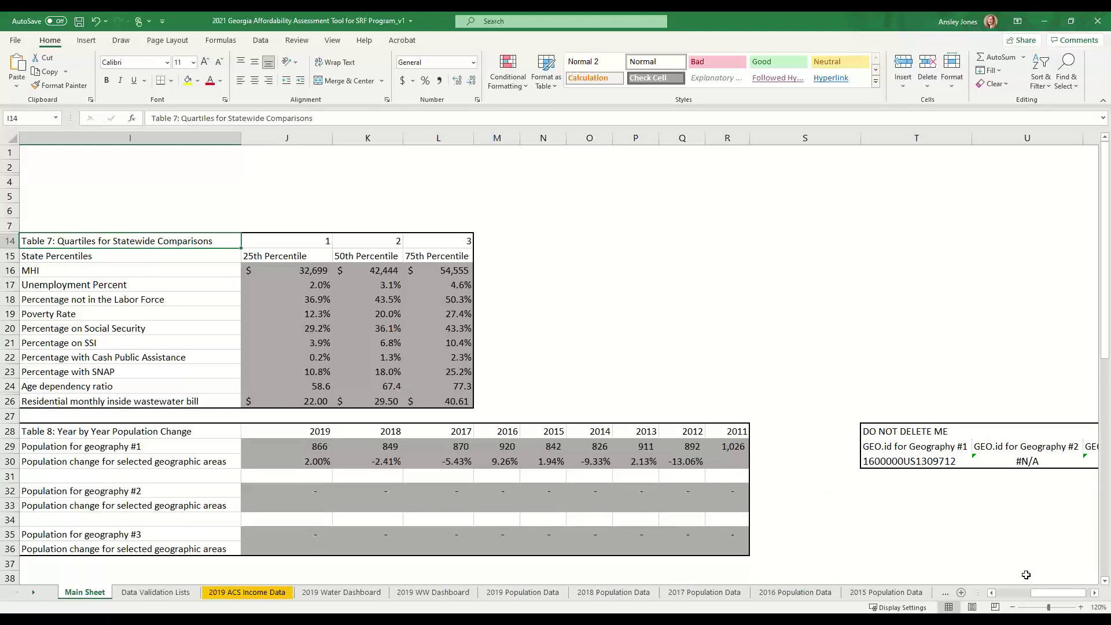
pyautogui.moveTo(1033, 593); pyautogui.dragTo(999, 593)
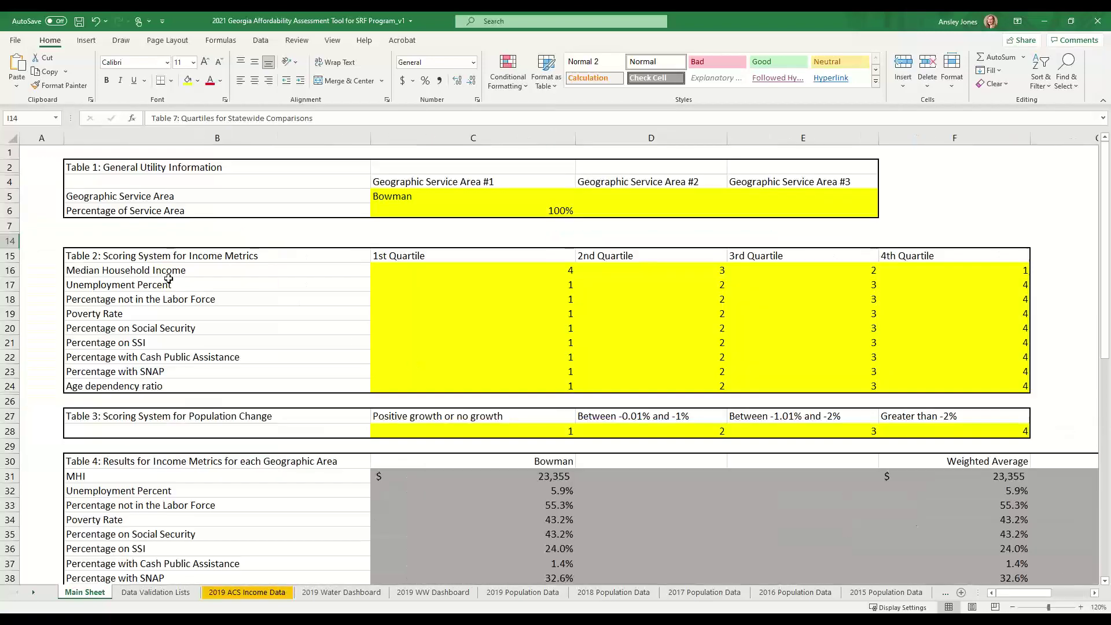
pyautogui.click(4, 271)
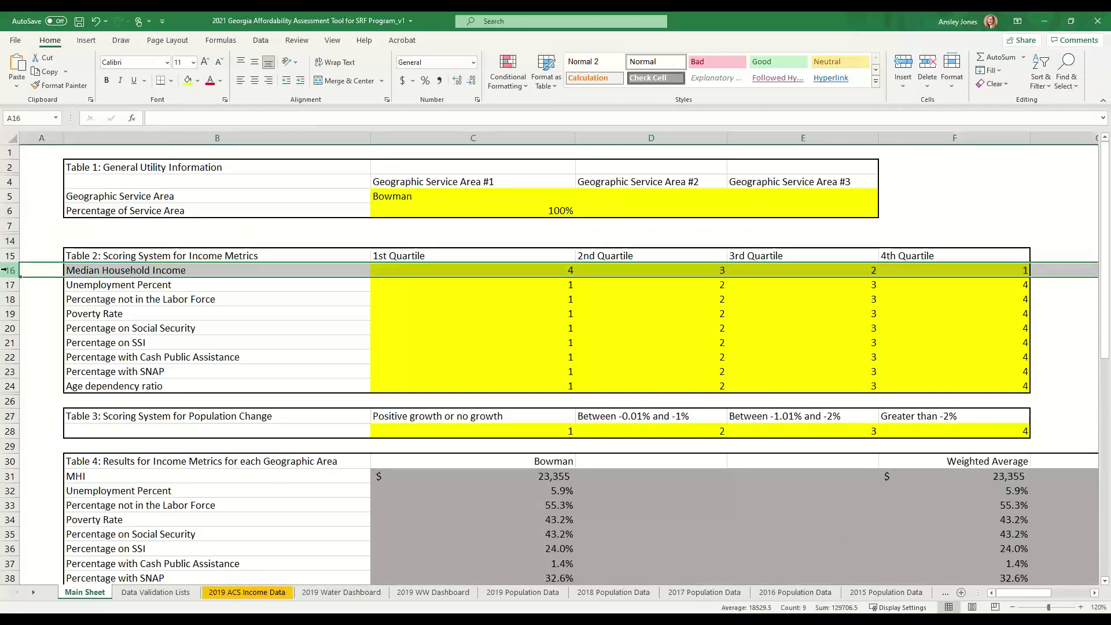
pyautogui.click(428, 271)
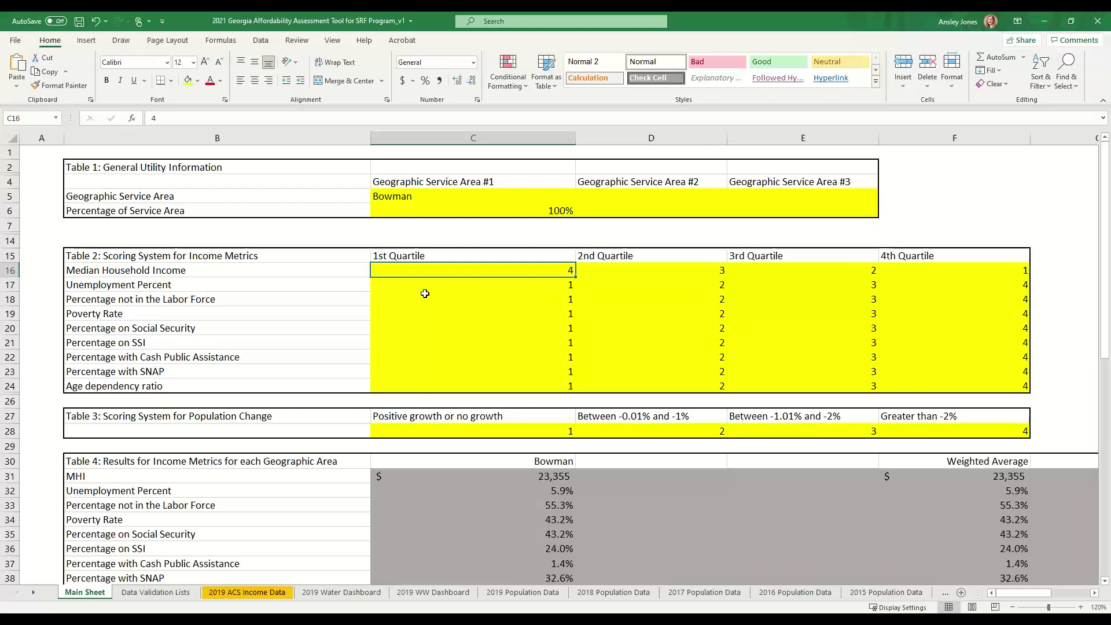
# - Set Geographic Service Area #1 in Table 1 to Sylvester
pyautogui.click(409, 197)
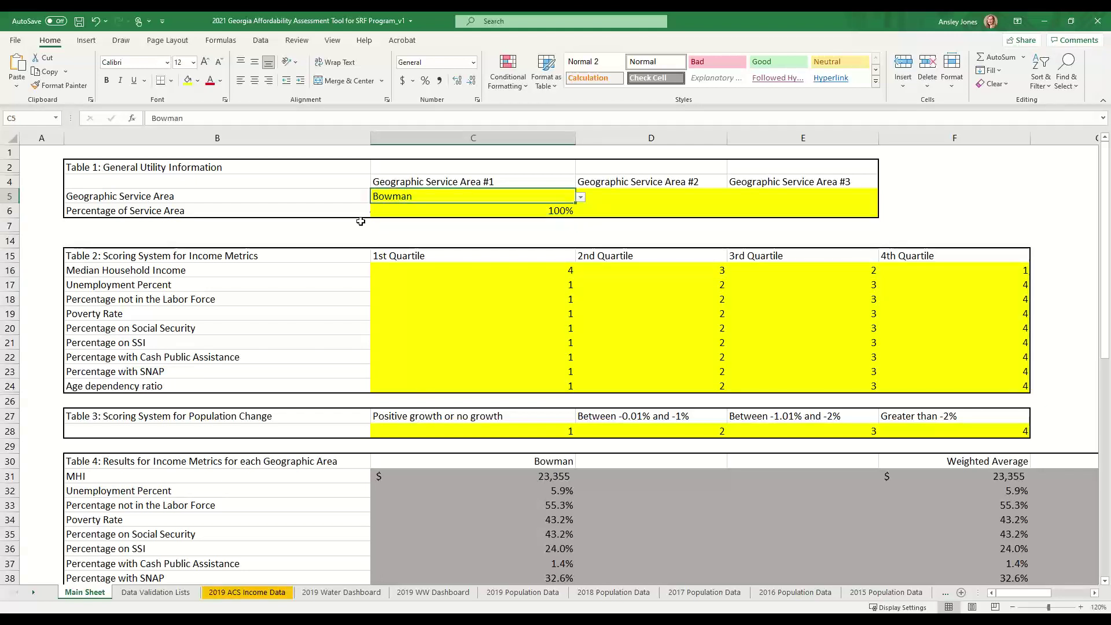
pyautogui.click(581, 197)
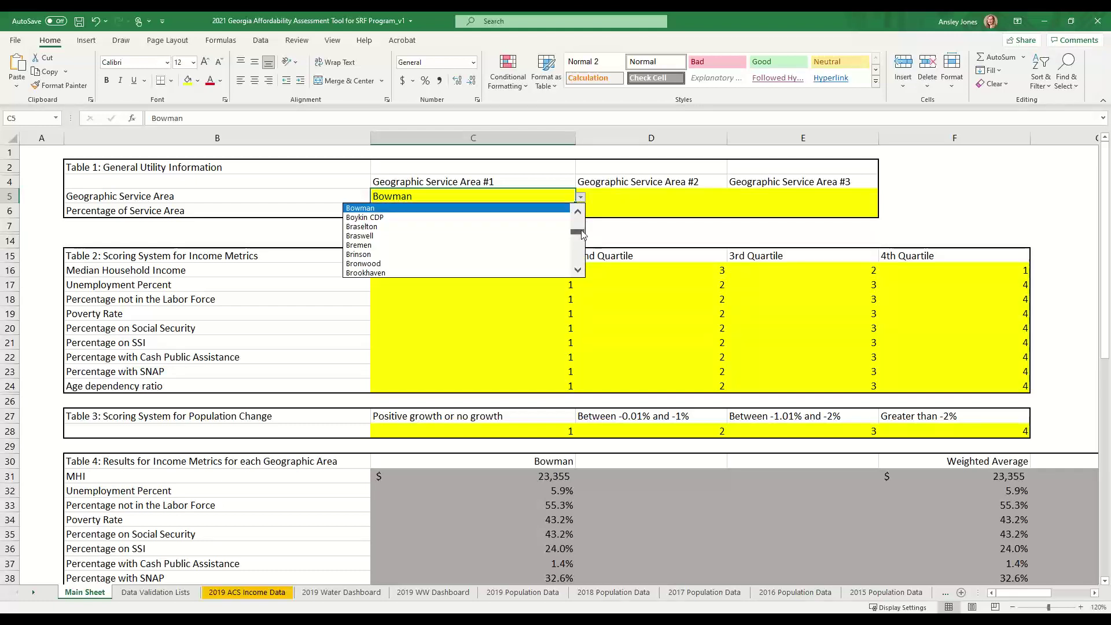
pyautogui.moveTo(578, 231); pyautogui.dragTo(582, 257)
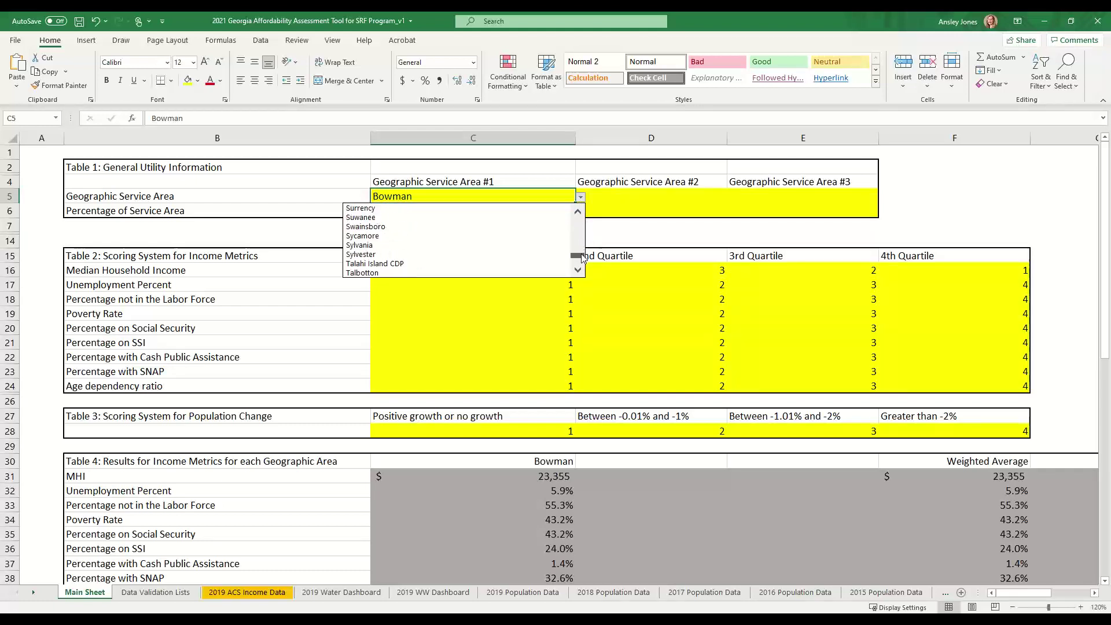
pyautogui.click(502, 255)
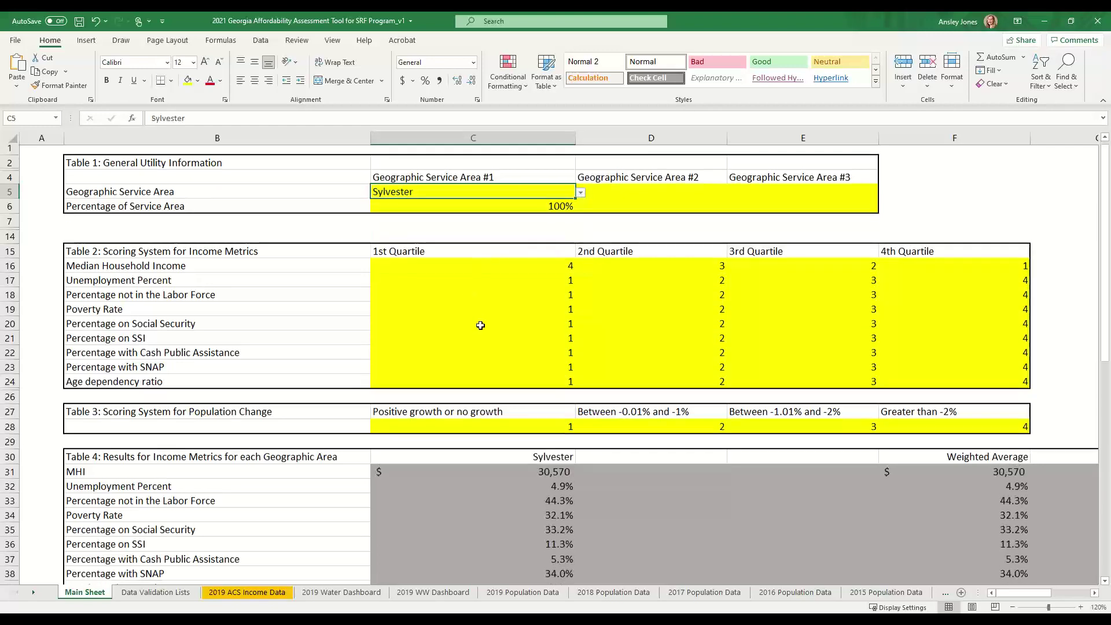
# - Review Sylvester's income metric results in Table 4, the points for each metric and the total score
pyautogui.scroll(-2, 481, 325)
pyautogui.moveTo(507, 387); pyautogui.dragTo(531, 519)
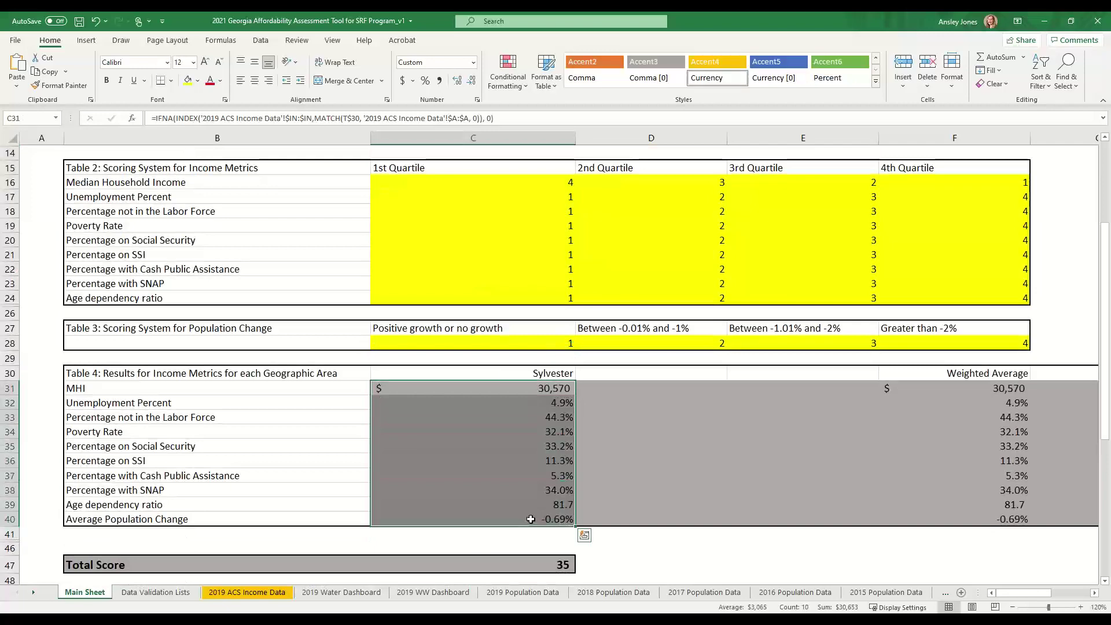
pyautogui.click(663, 532)
pyautogui.moveTo(1009, 597); pyautogui.dragTo(1025, 599)
pyautogui.moveTo(583, 373); pyautogui.dragTo(610, 520)
pyautogui.click(671, 497)
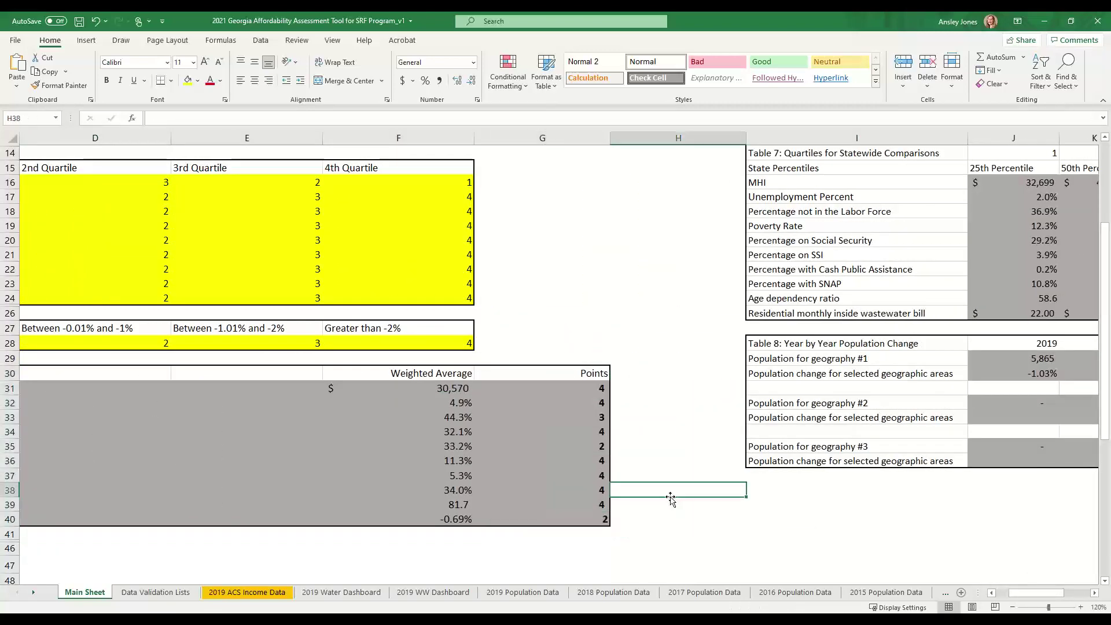
pyautogui.scroll(-2, 669, 498)
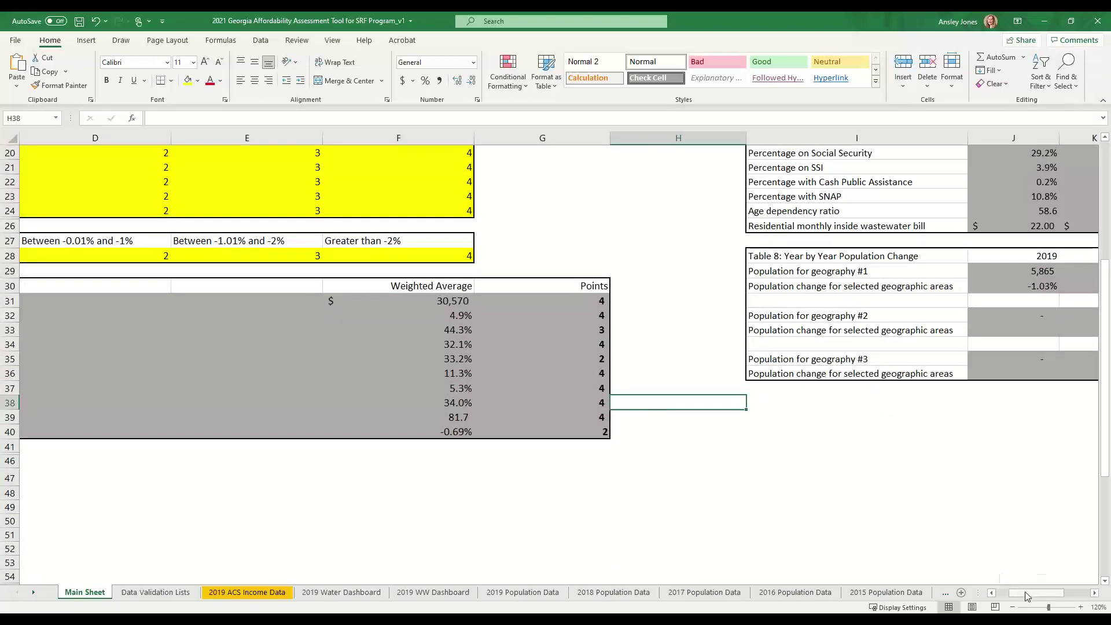
pyautogui.moveTo(1029, 596); pyautogui.dragTo(996, 598)
pyautogui.click(556, 480)
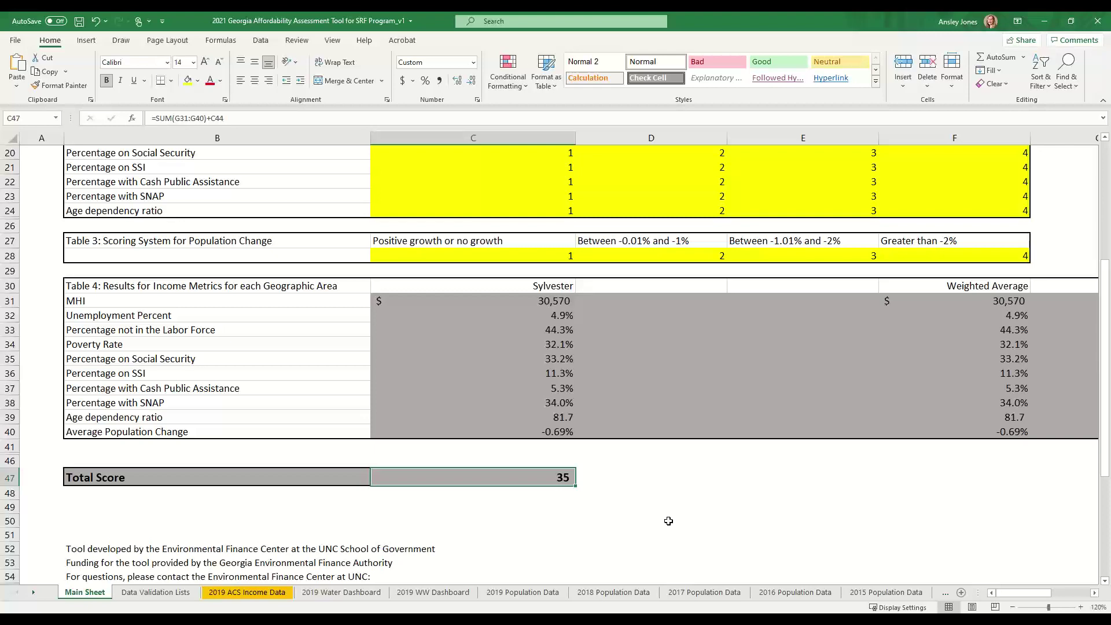
pyautogui.scroll(5, 569, 451)
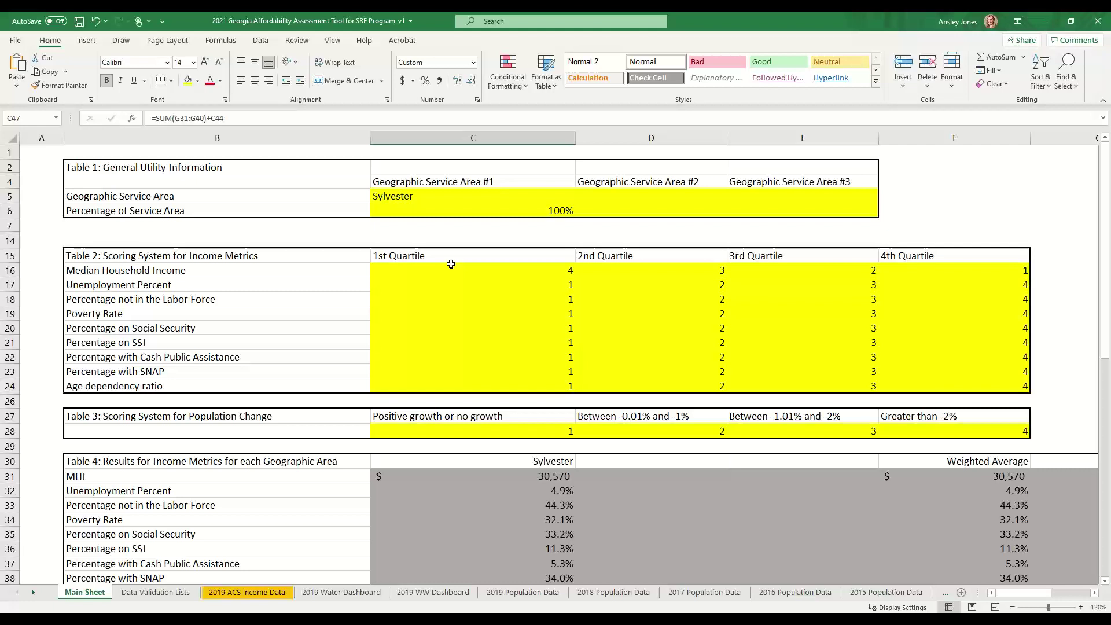
# - Change Geographic Service Area #1 in Table 1 to Cedartown
pyautogui.click(454, 197)
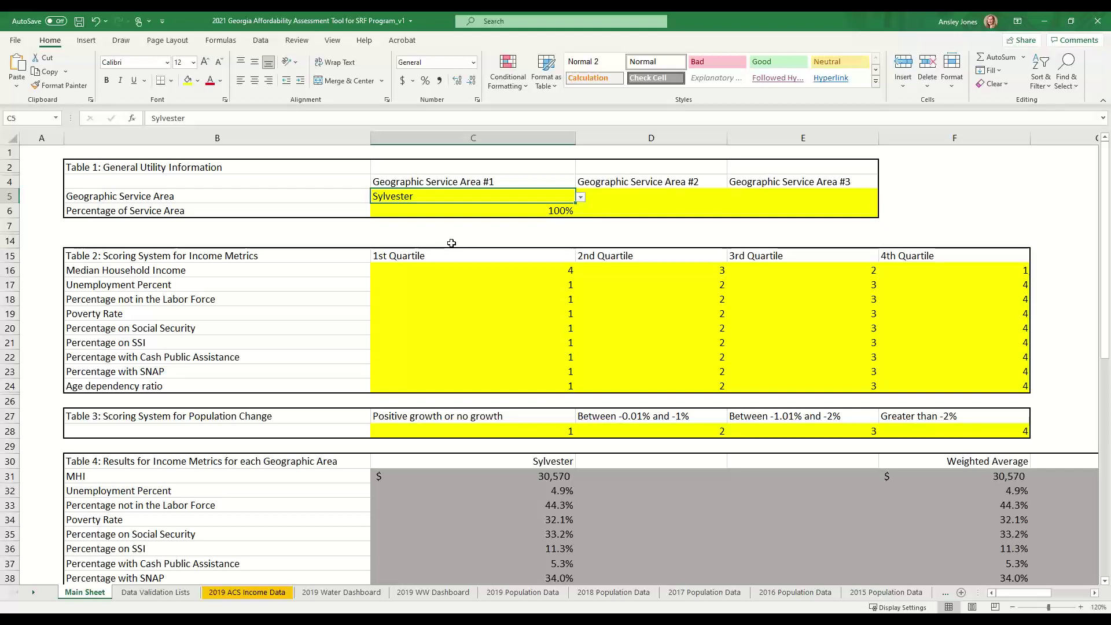
pyautogui.click(581, 198)
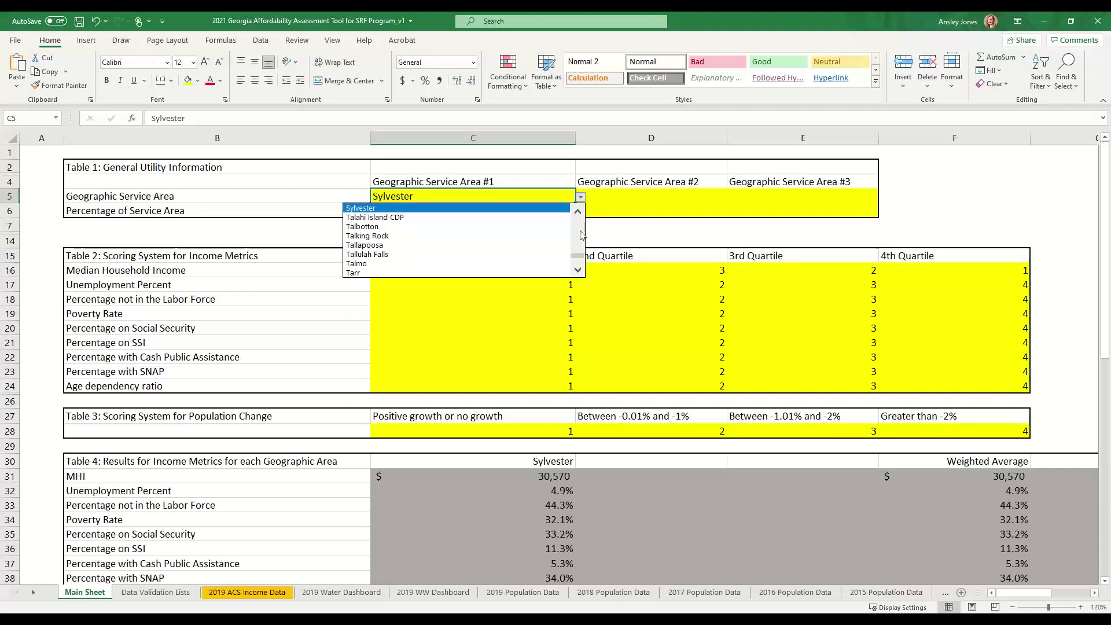
pyautogui.moveTo(578, 255); pyautogui.dragTo(579, 239)
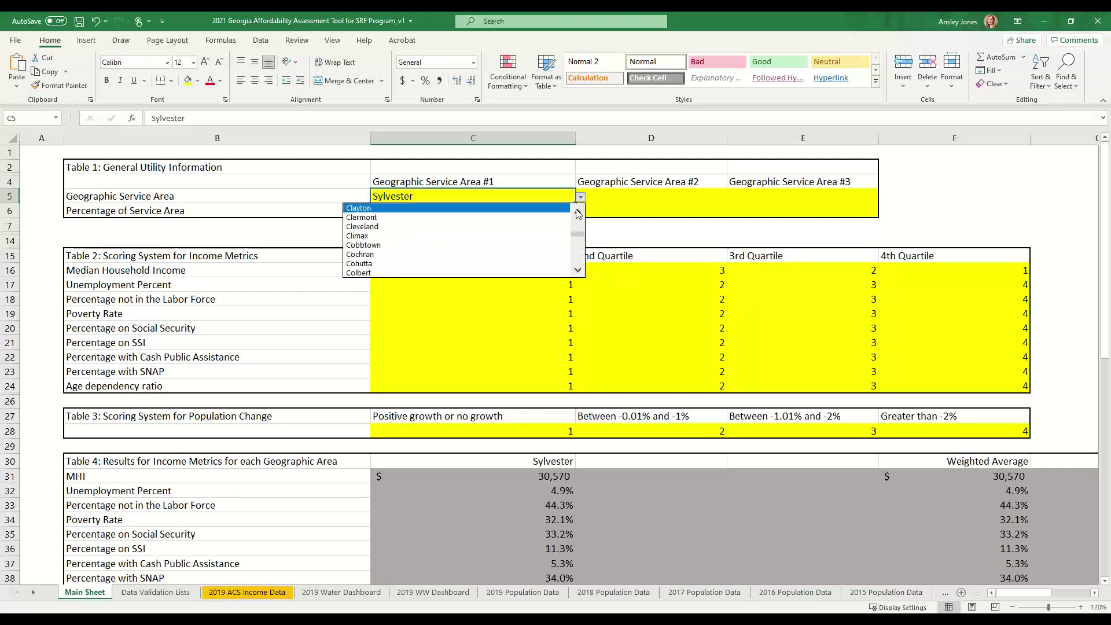
pyautogui.click(578, 212)
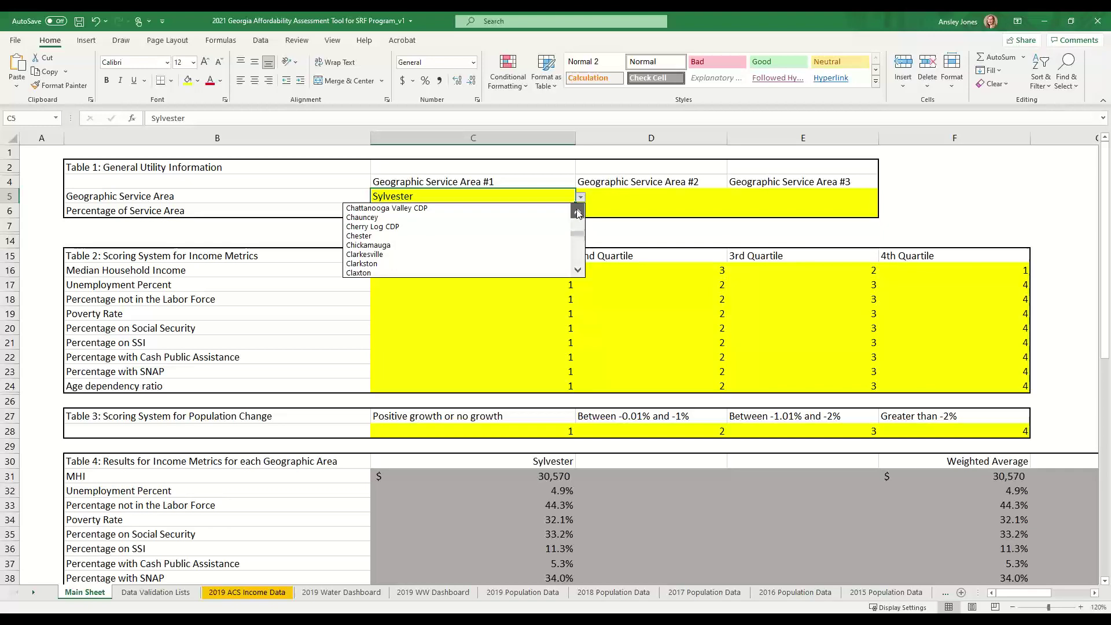
pyautogui.click(578, 212)
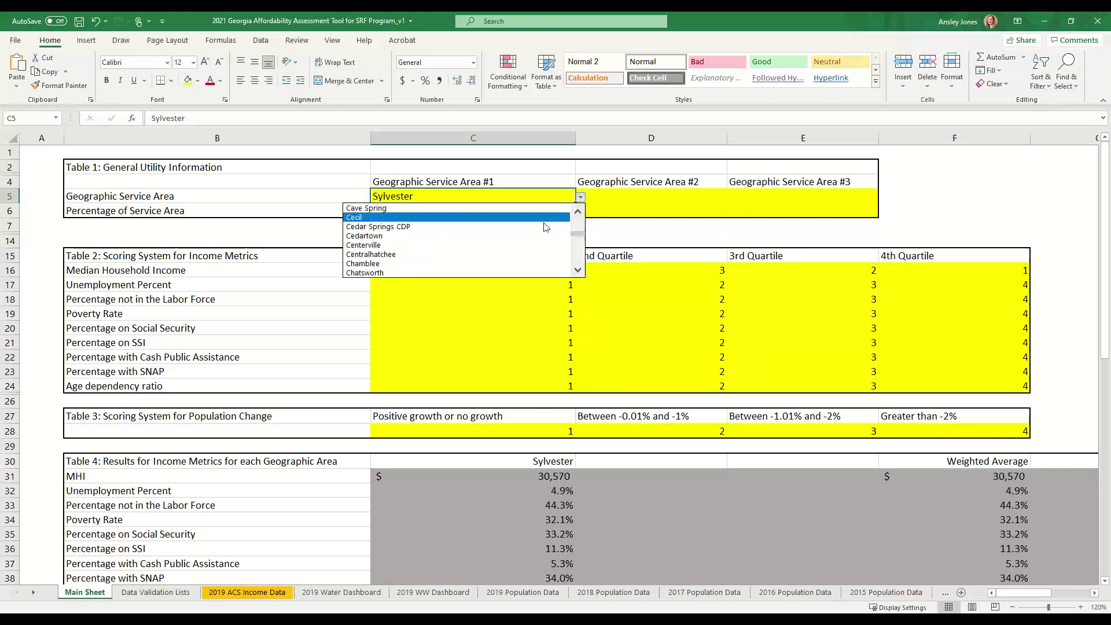
pyautogui.click(519, 239)
# - Review Cedartown's income metric results in Table 4, the points for each metric and the total score
pyautogui.scroll(-4, 515, 238)
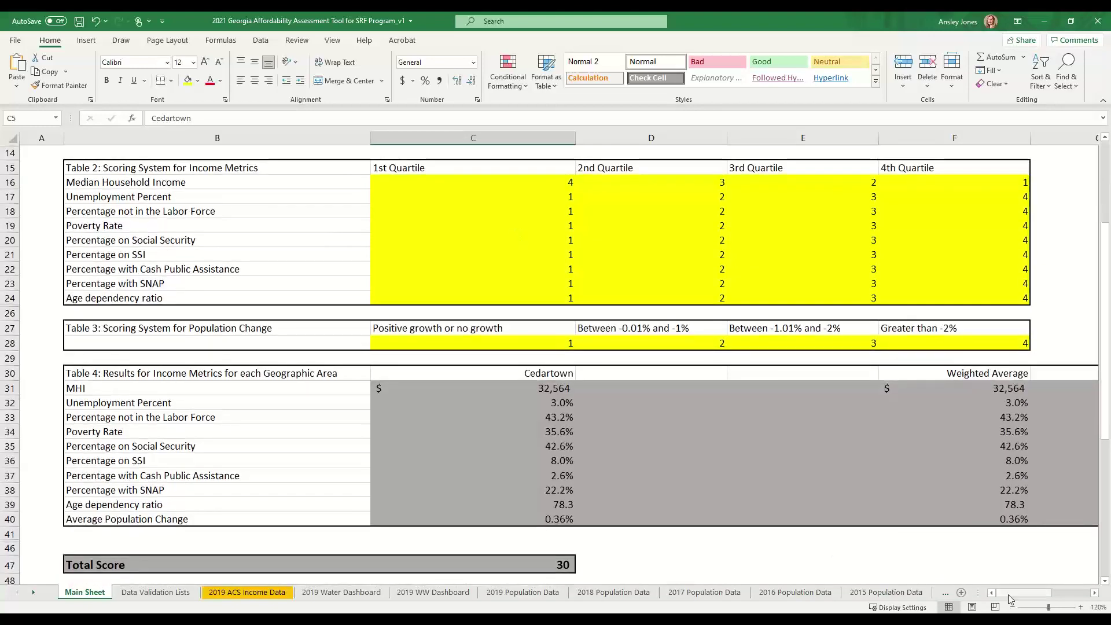
pyautogui.moveTo(1012, 595); pyautogui.dragTo(1020, 592)
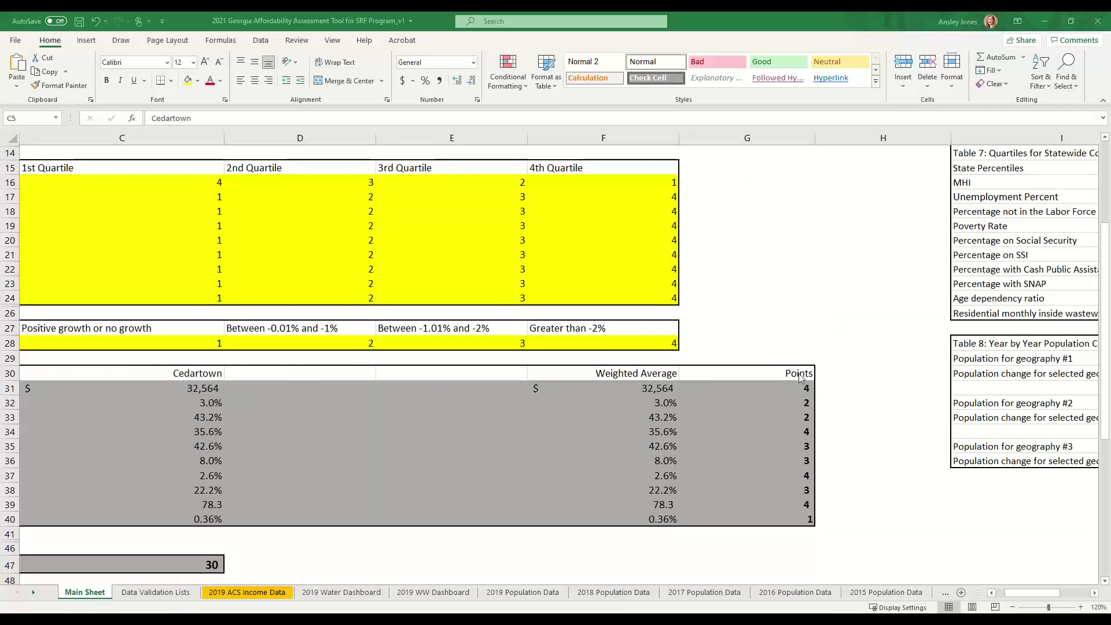
pyautogui.scroll(-1, 774, 357)
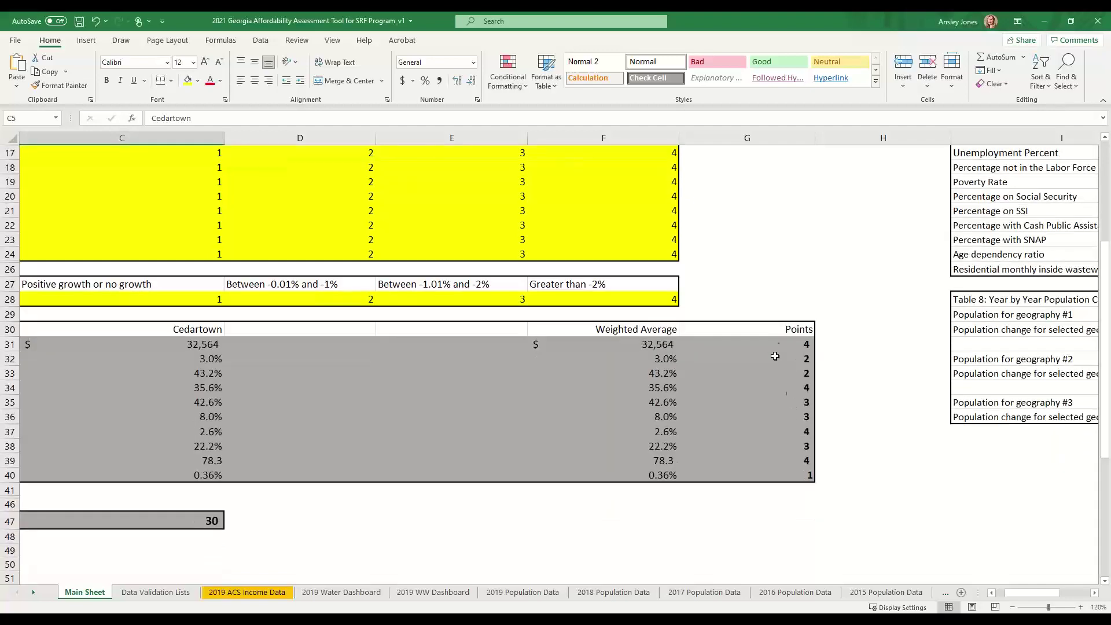
pyautogui.click(195, 330)
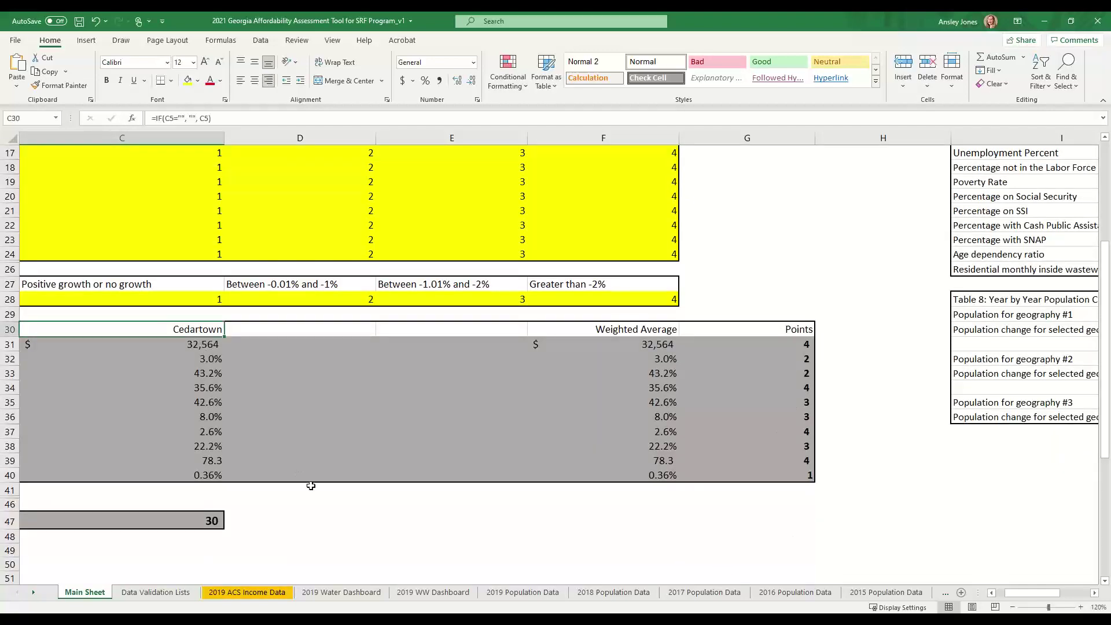
pyautogui.click(223, 520)
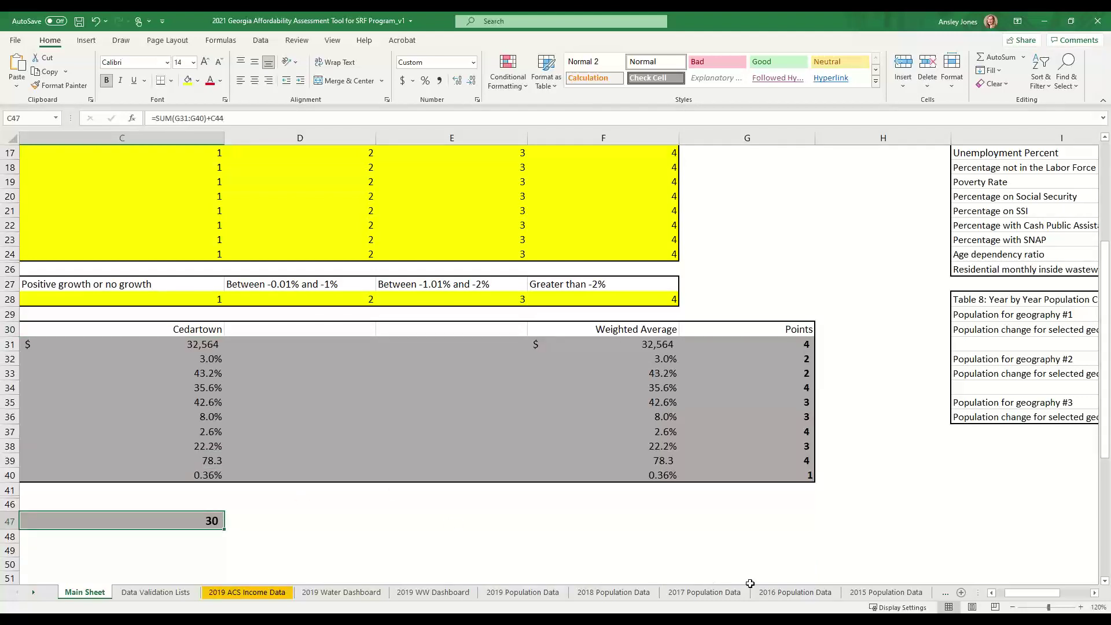
pyautogui.moveTo(1025, 596); pyautogui.dragTo(1015, 600)
pyautogui.moveTo(1016, 602); pyautogui.dragTo(1012, 602)
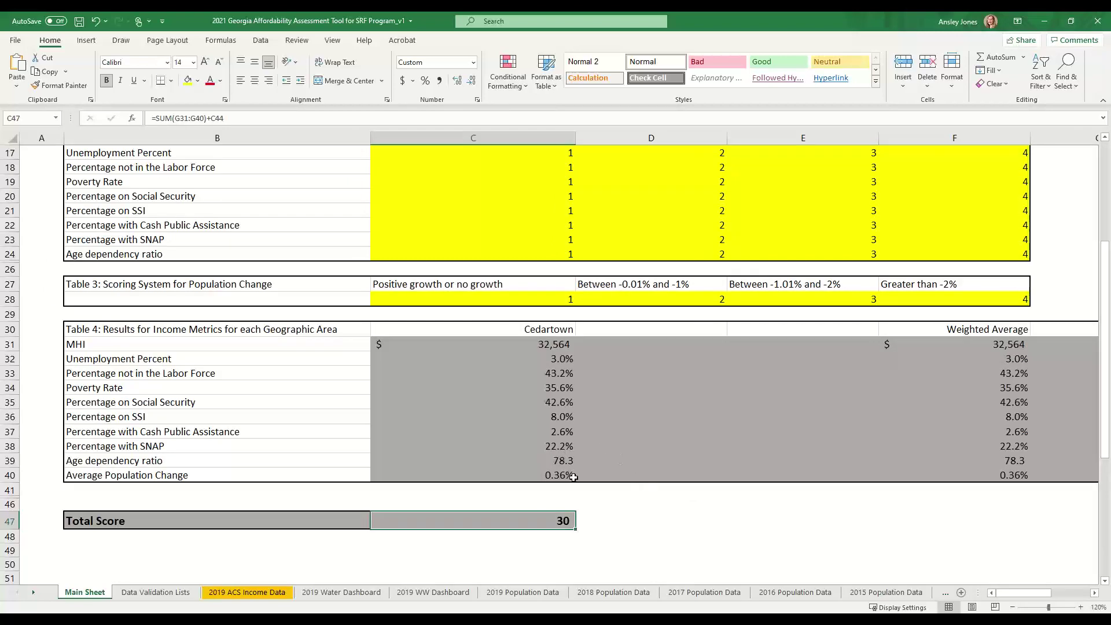
pyautogui.scroll(1, 573, 477)
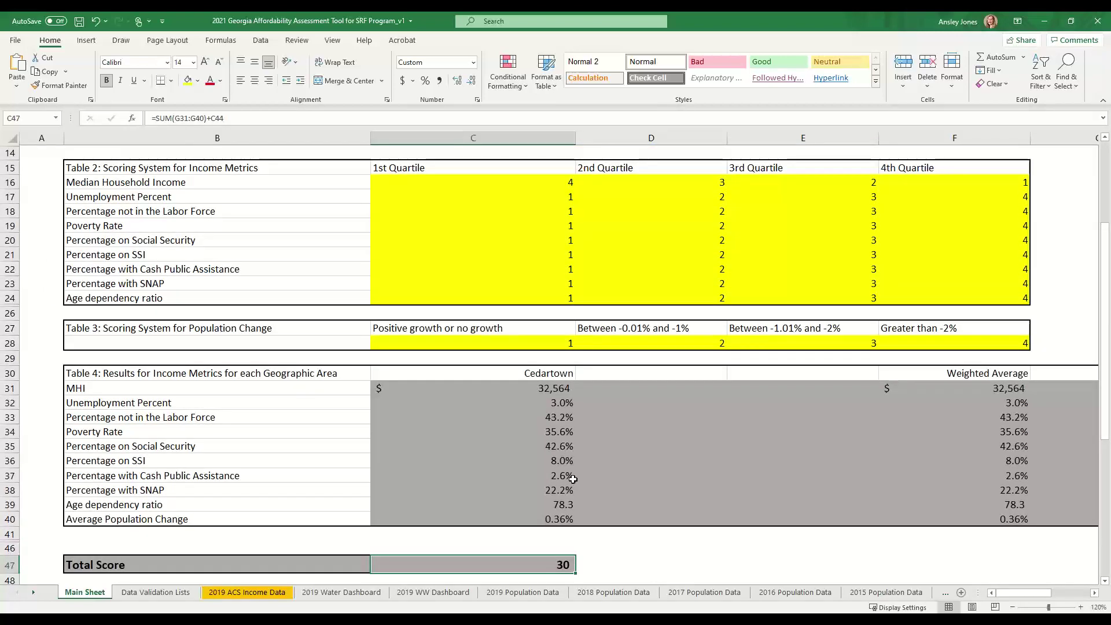
pyautogui.scroll(2, 572, 489)
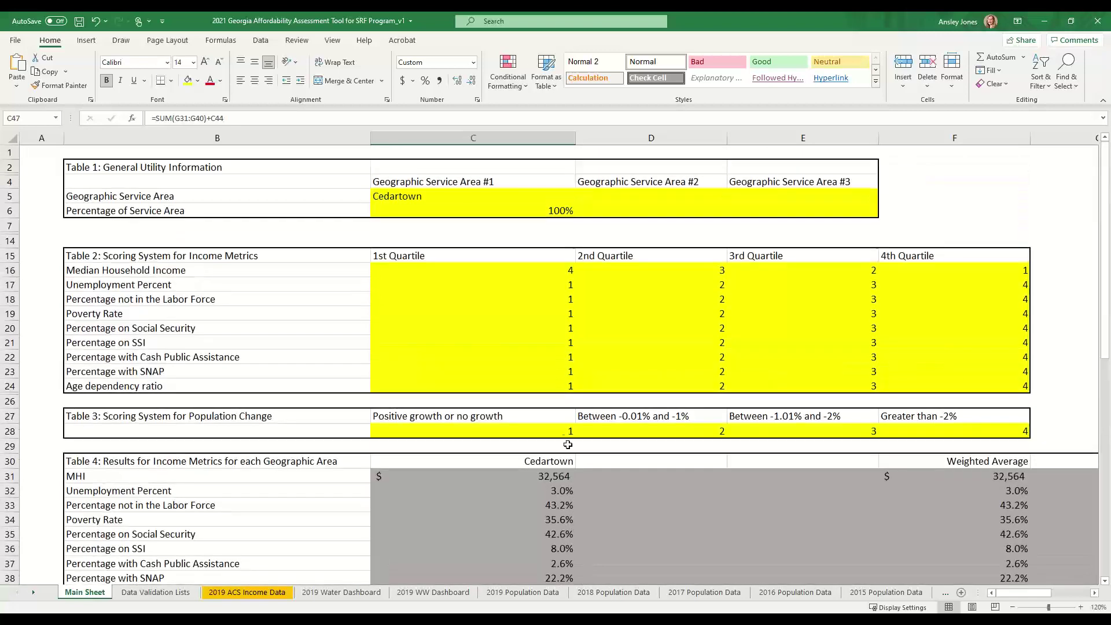